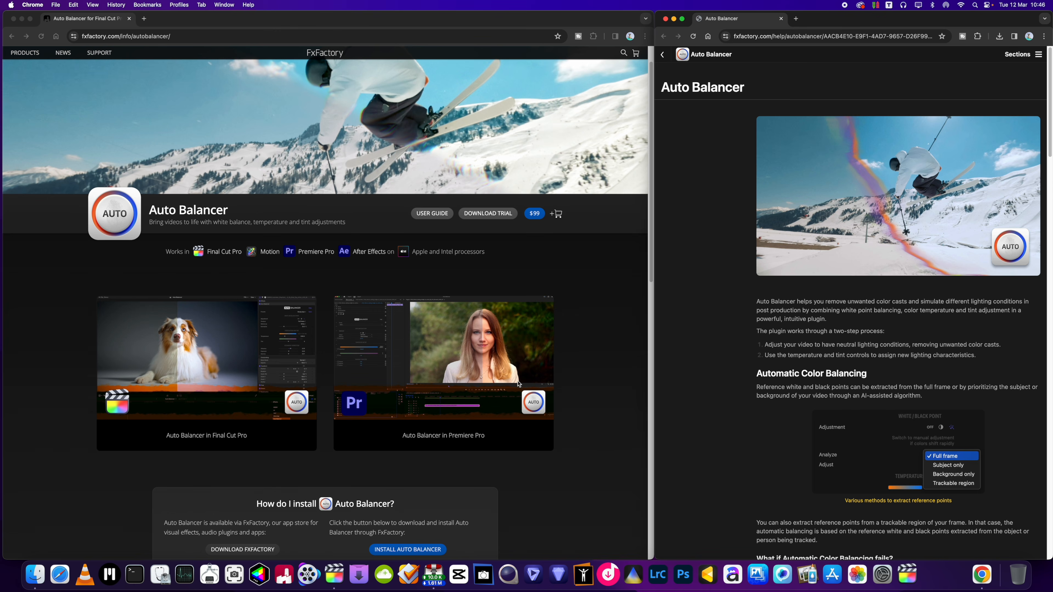
Read the Auto Balancer product page and its user guide sections on automatic color balancing and manual reference points.
scroll(518, 385, down, 1)
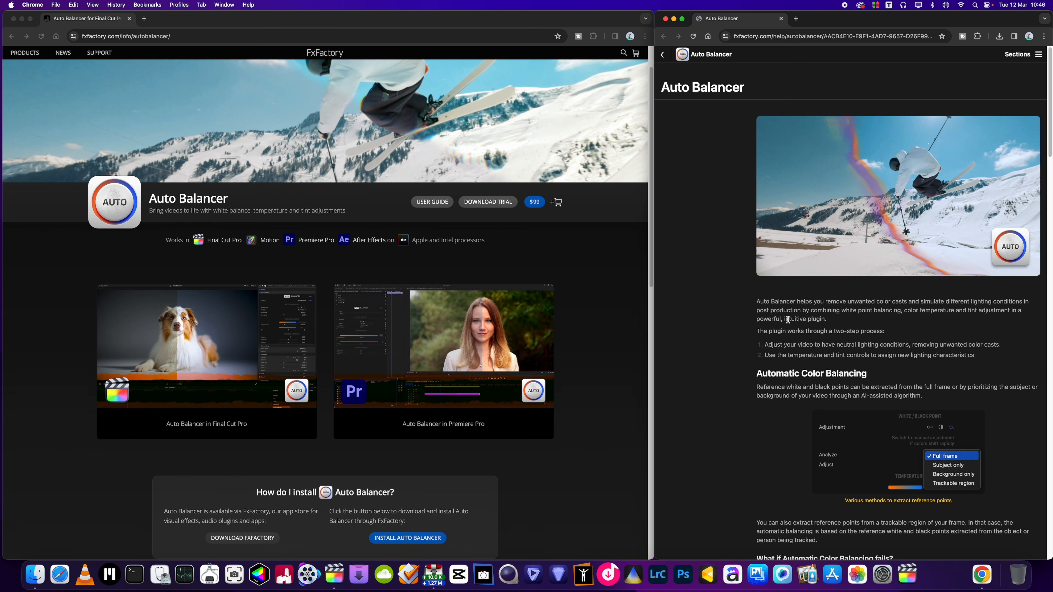
scroll(788, 319, down, 3)
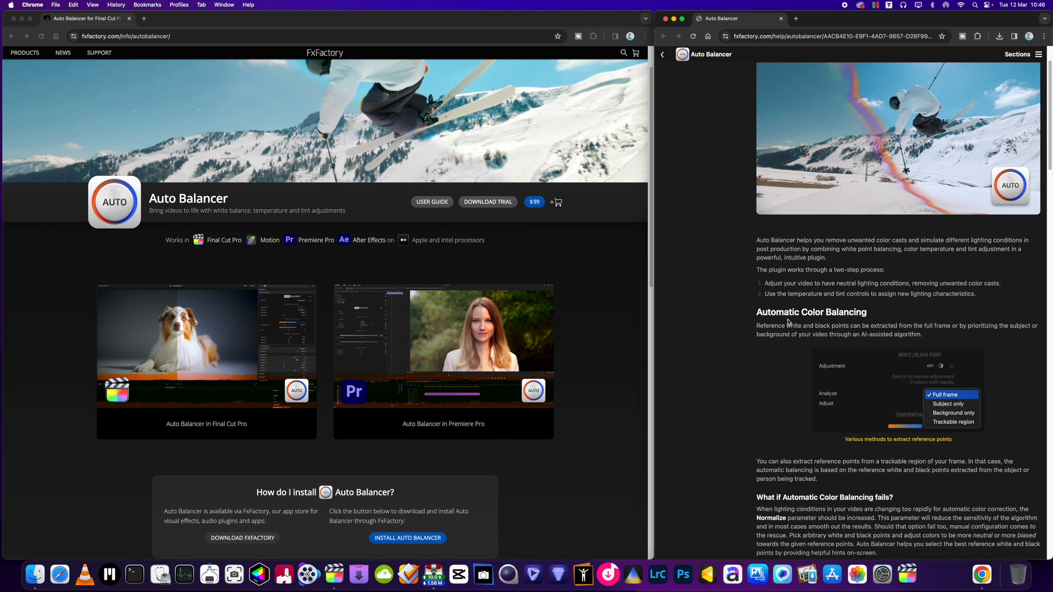
scroll(765, 384, down, 3)
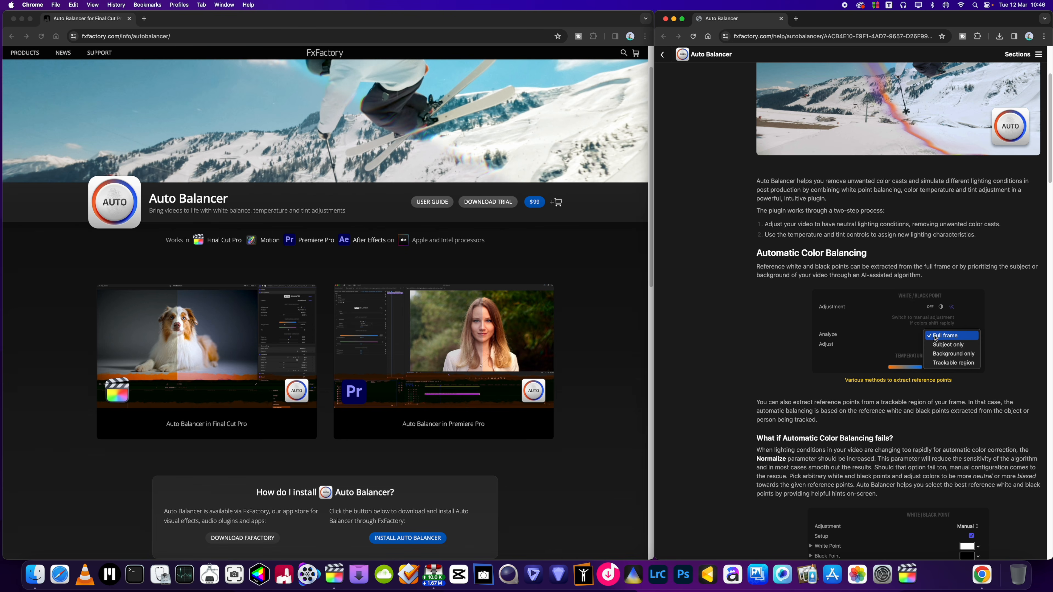
scroll(849, 359, down, 3)
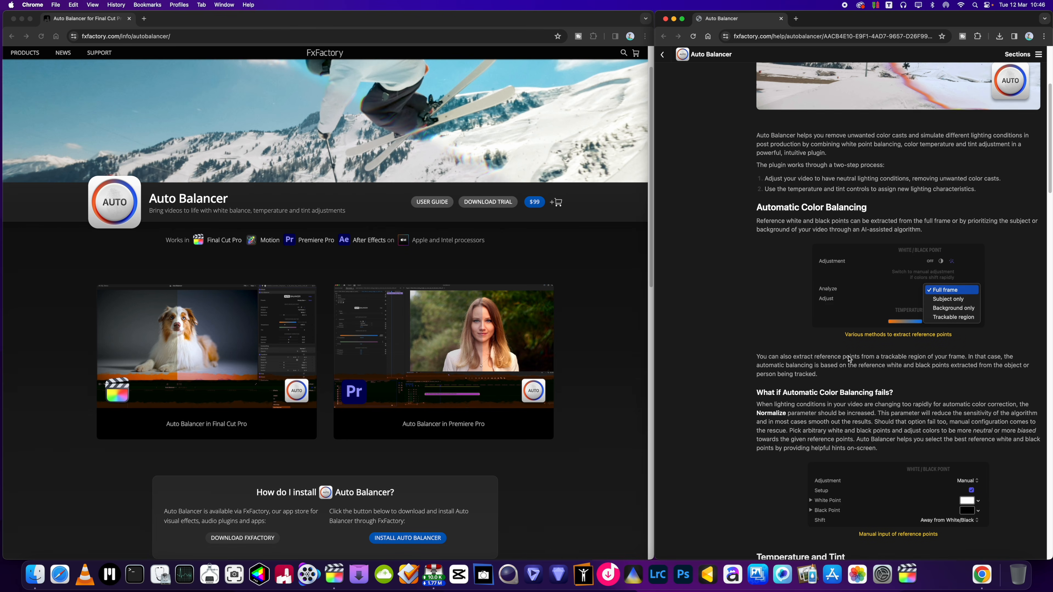
scroll(848, 356, down, 2)
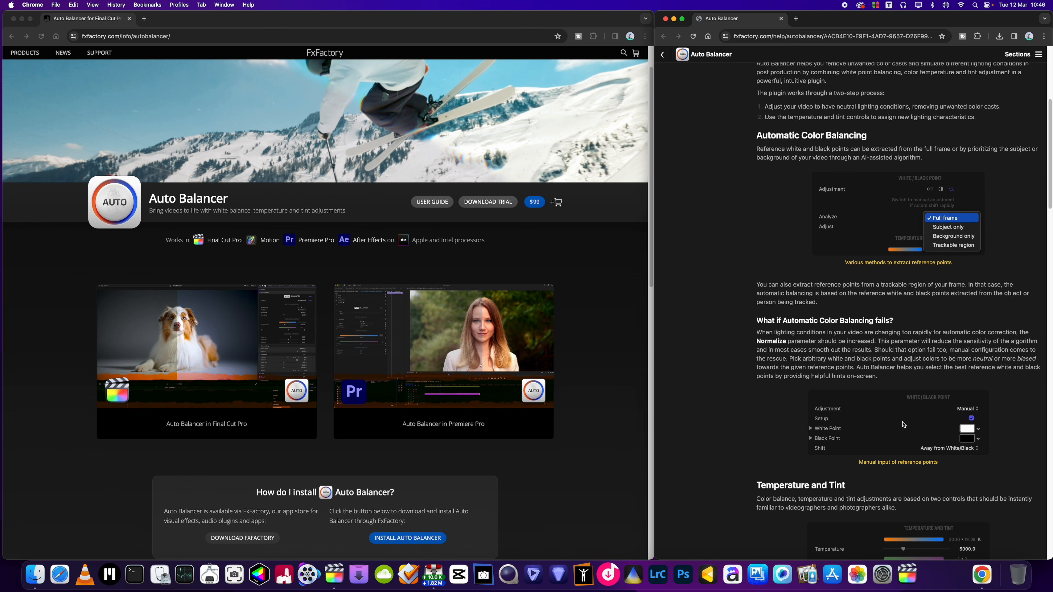
scroll(740, 402, down, 2)
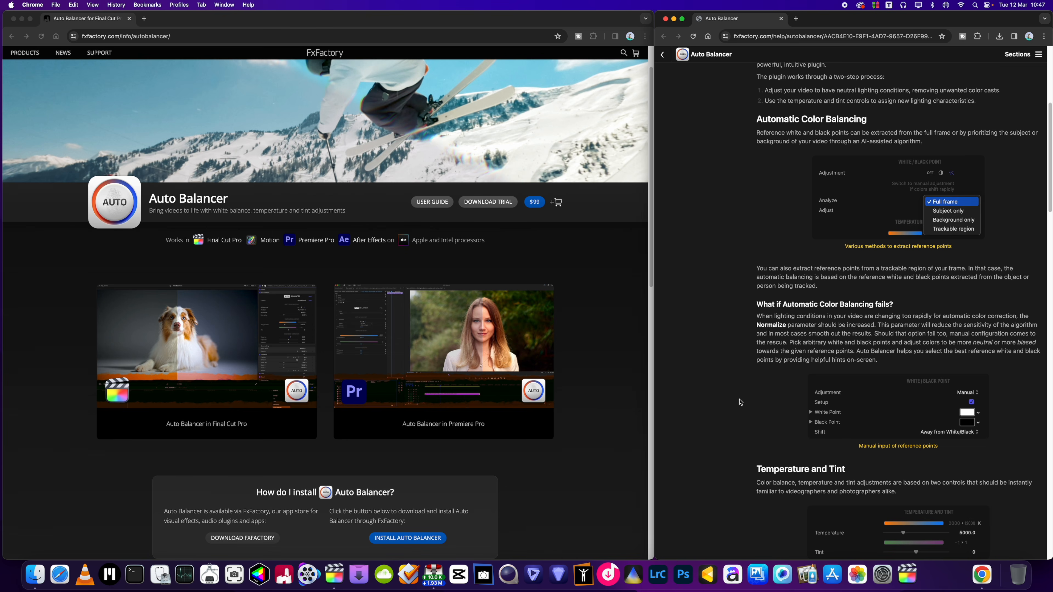
Switch to Final Cut Pro and review both timeline clips, the Auto Balancer title over the first clip and its parameters.
click(333, 578)
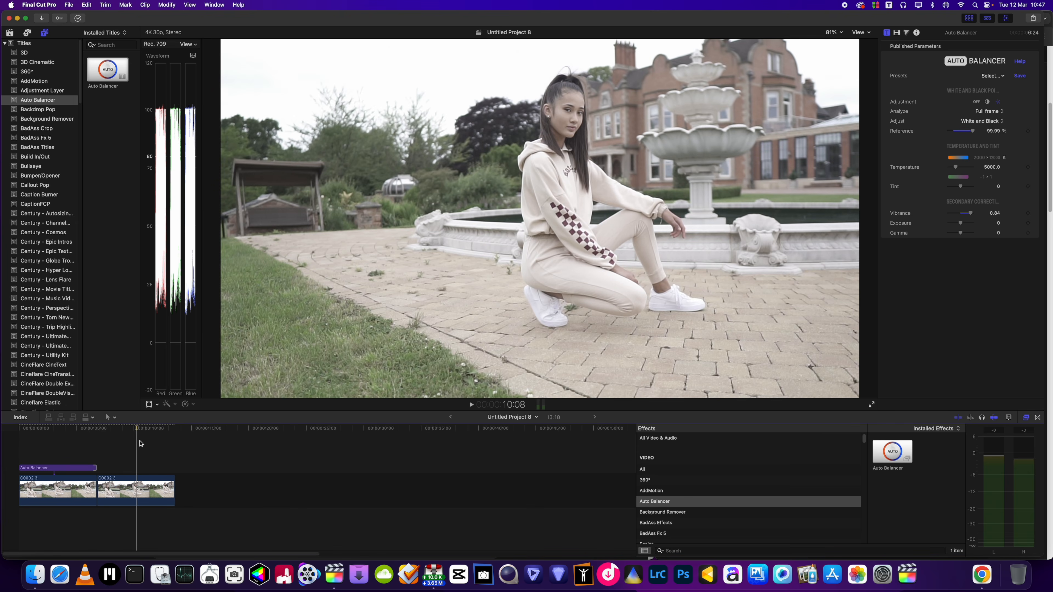
click(155, 433)
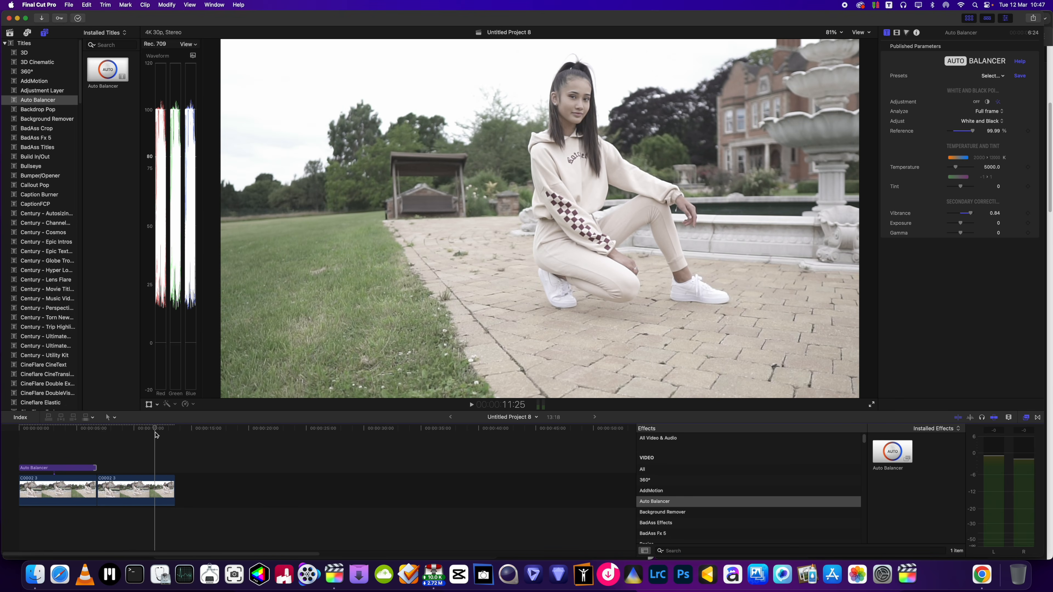
click(71, 483)
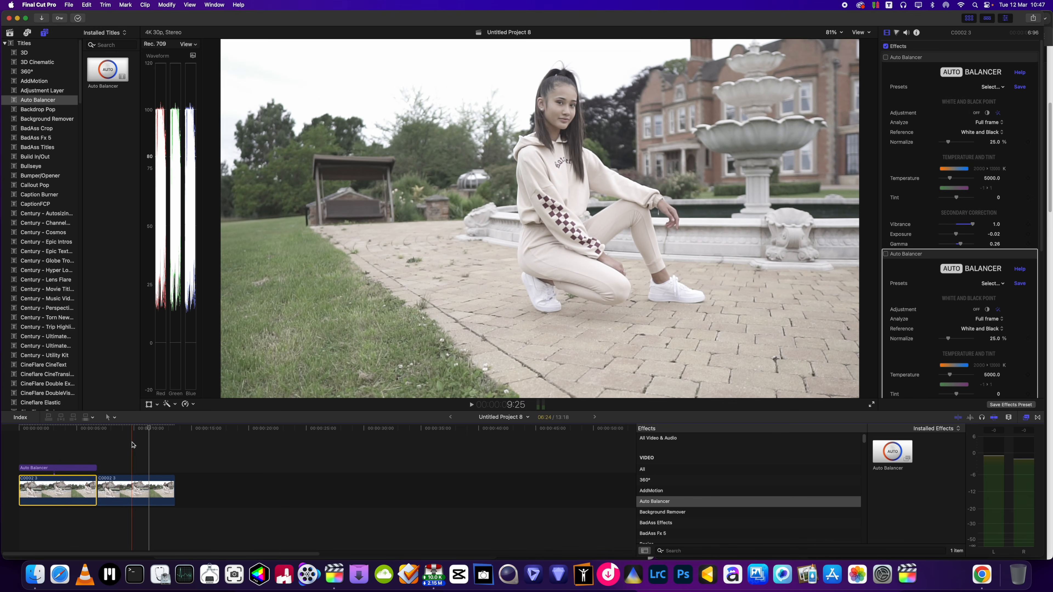
key(Home)
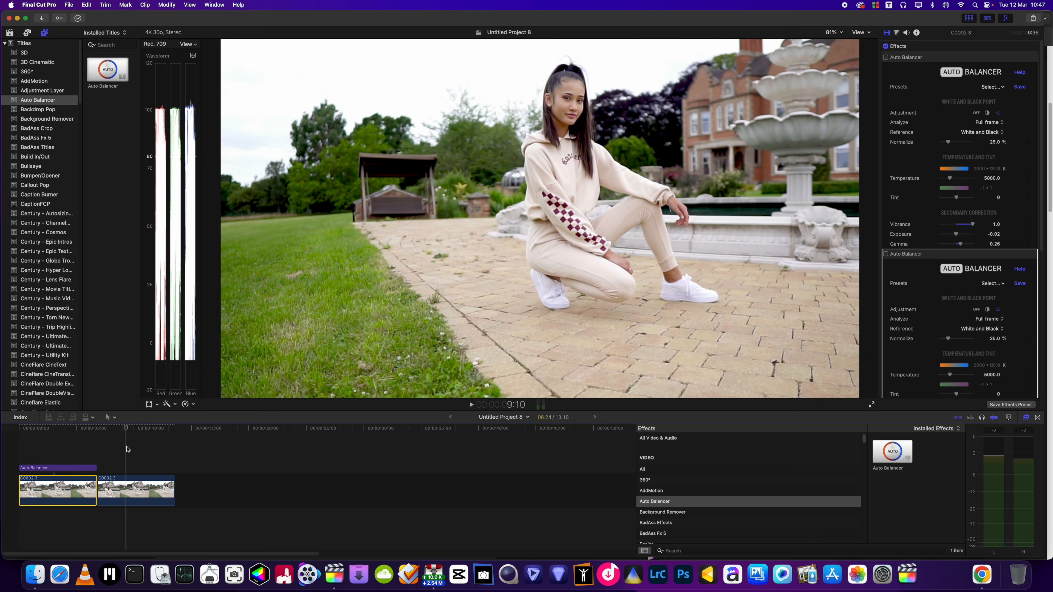
click(137, 490)
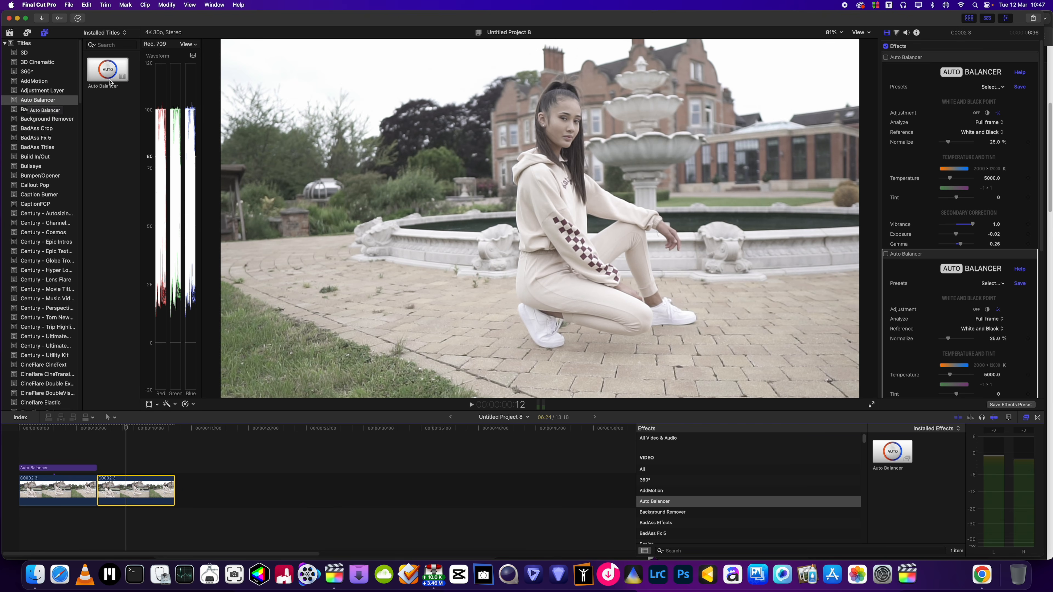
click(109, 71)
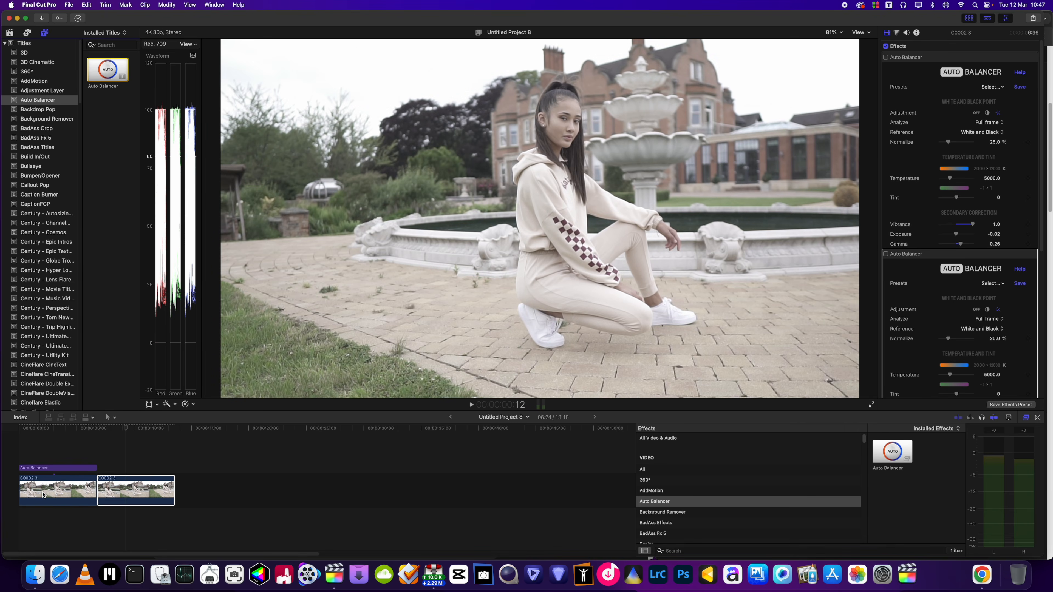
click(56, 467)
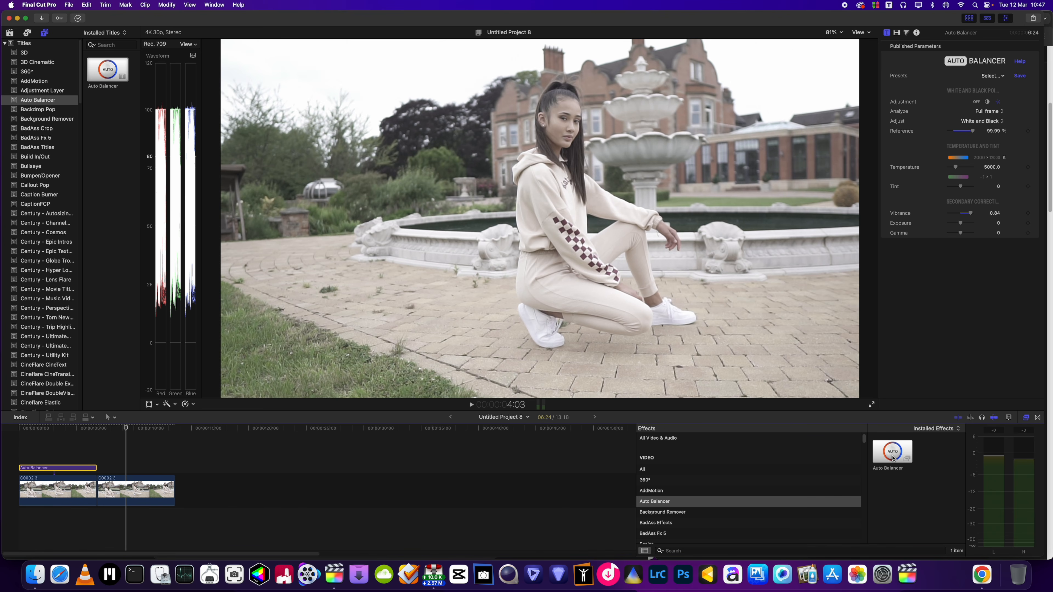
Apply the Auto Balancer effect to the second clip and compare it with the first clip under the Auto Balancer title.
drag(892, 457, 133, 499)
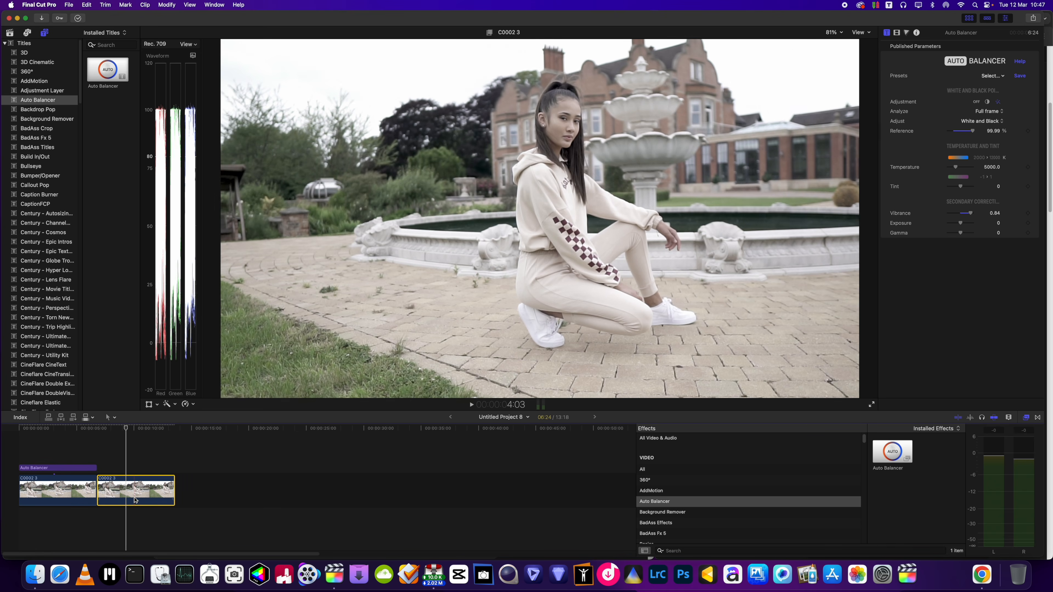
drag(127, 429, 35, 466)
click(40, 468)
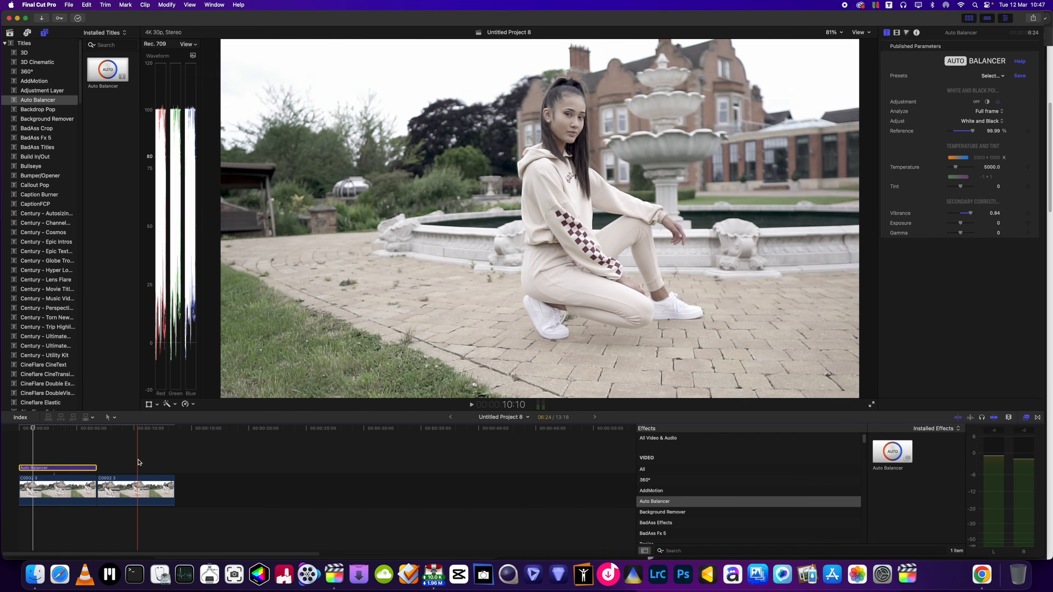
click(140, 495)
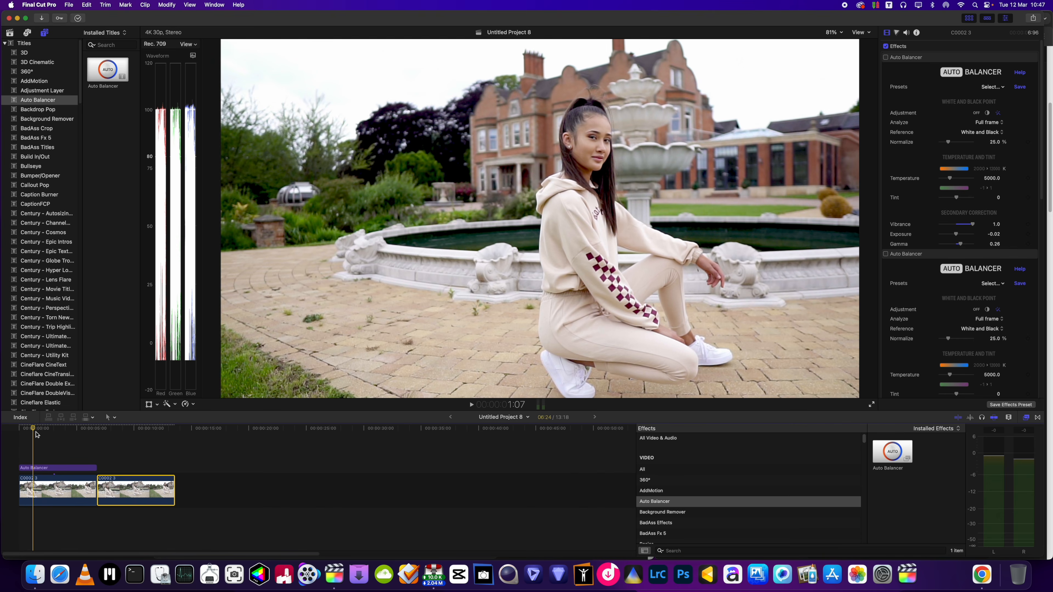
Delete the first clip together with the Auto Balancer title above it.
drag(34, 429, 119, 437)
drag(61, 532, 22, 454)
key(Delete)
key(space)
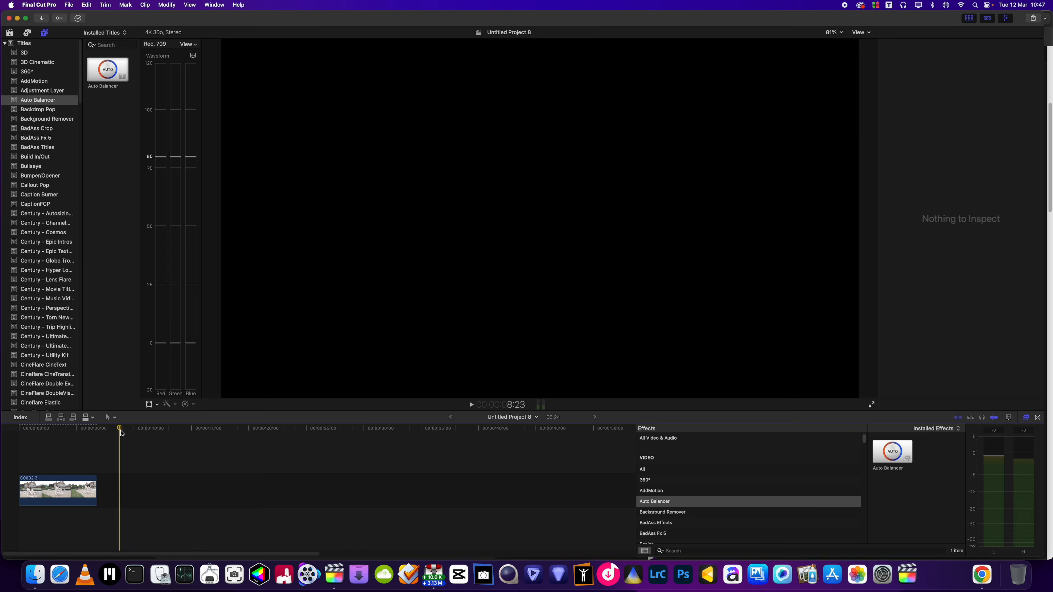
Select the remaining clip and compare it with its last Auto Balancer effect disabled and enabled at several points in time.
click(61, 490)
click(918, 282)
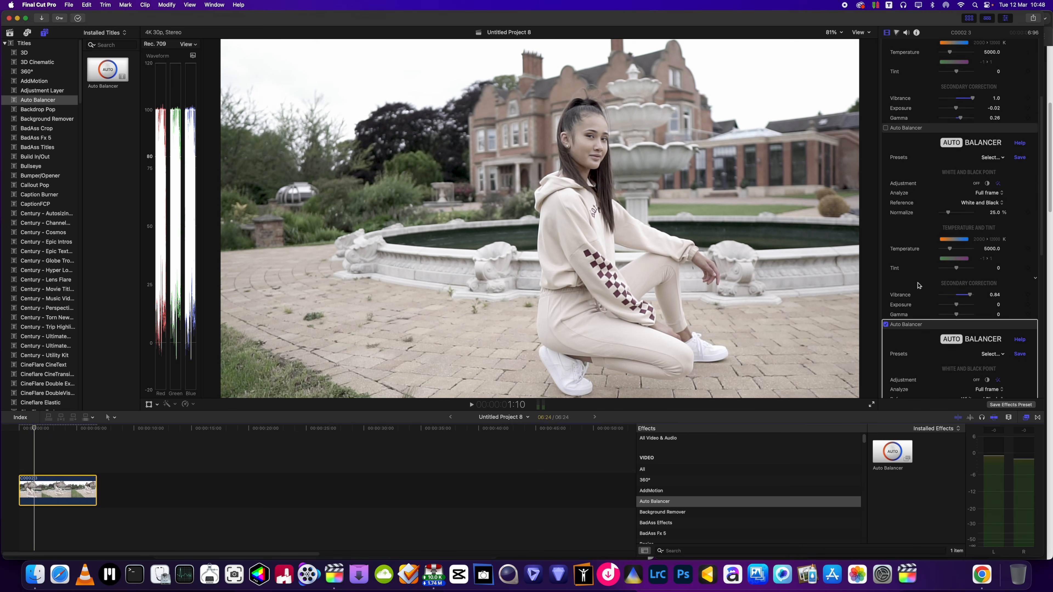
scroll(917, 283, down, 5)
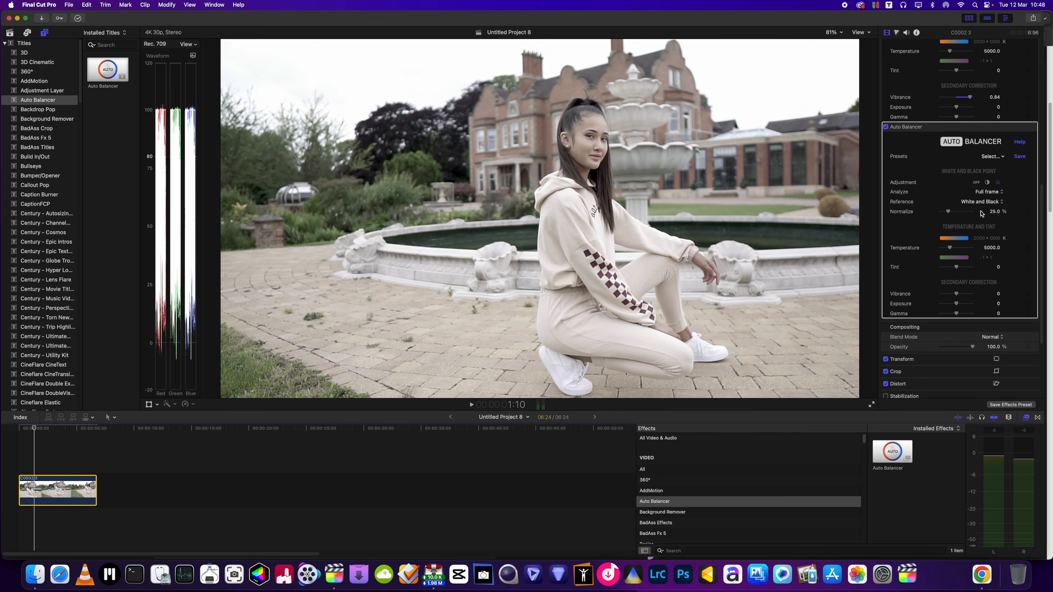
drag(34, 428, 75, 436)
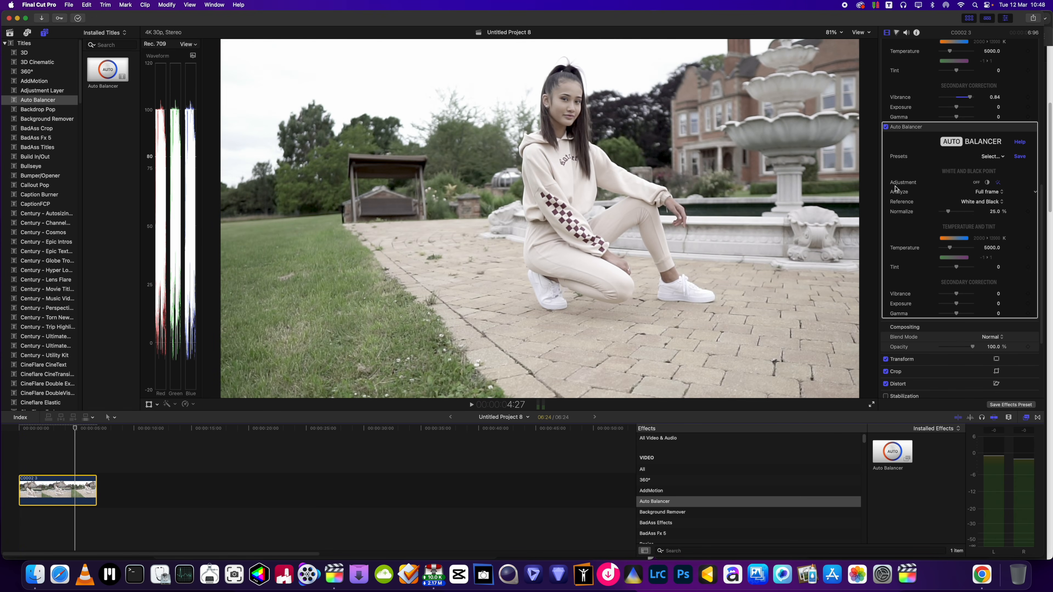
click(885, 127)
click(885, 127)
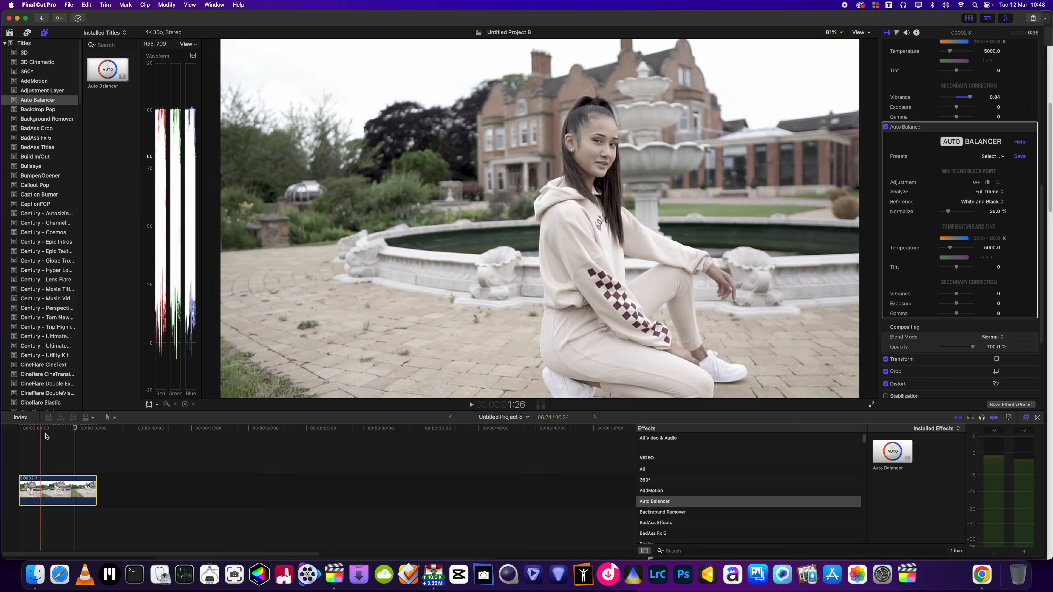
click(75, 429)
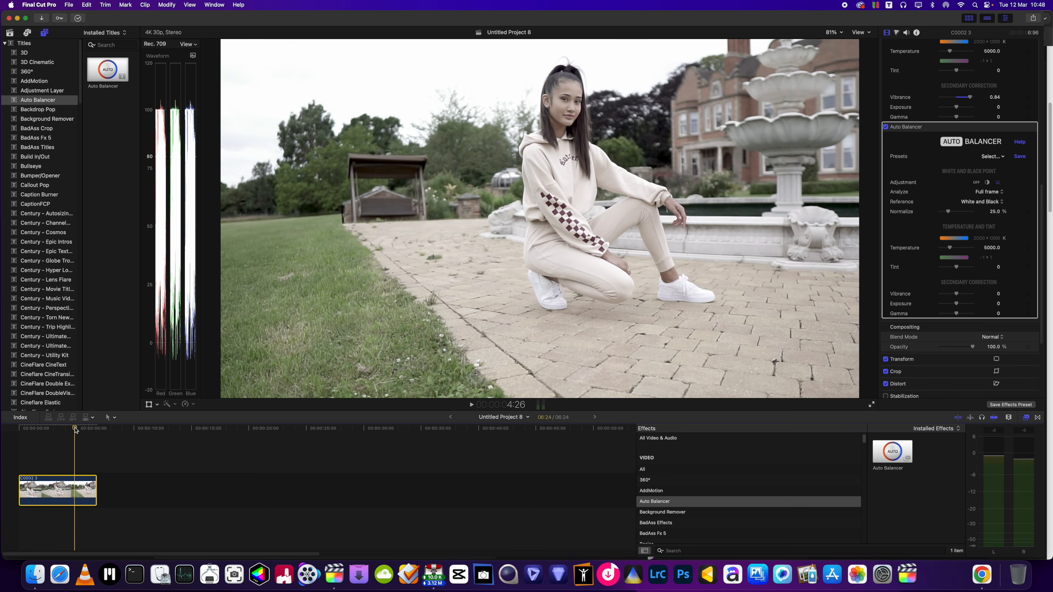
mouse_move(75, 431)
mouse_down()
mouse_move(51, 432)
mouse_move(60, 434)
mouse_up()
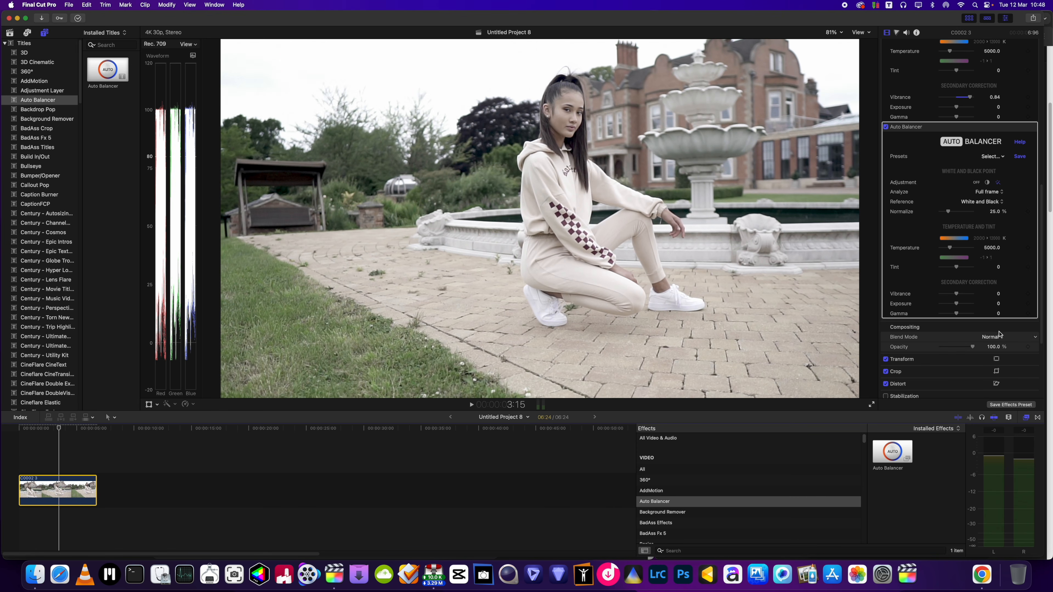
Set the active Auto Balancer's Vibrance to 1.0, Exposure to -0.03 and Gamma to 0.06, and compare the clip without and with the effect.
mouse_move(959, 294)
mouse_down()
mouse_move(973, 295)
mouse_move(960, 318)
mouse_move(979, 296)
mouse_up()
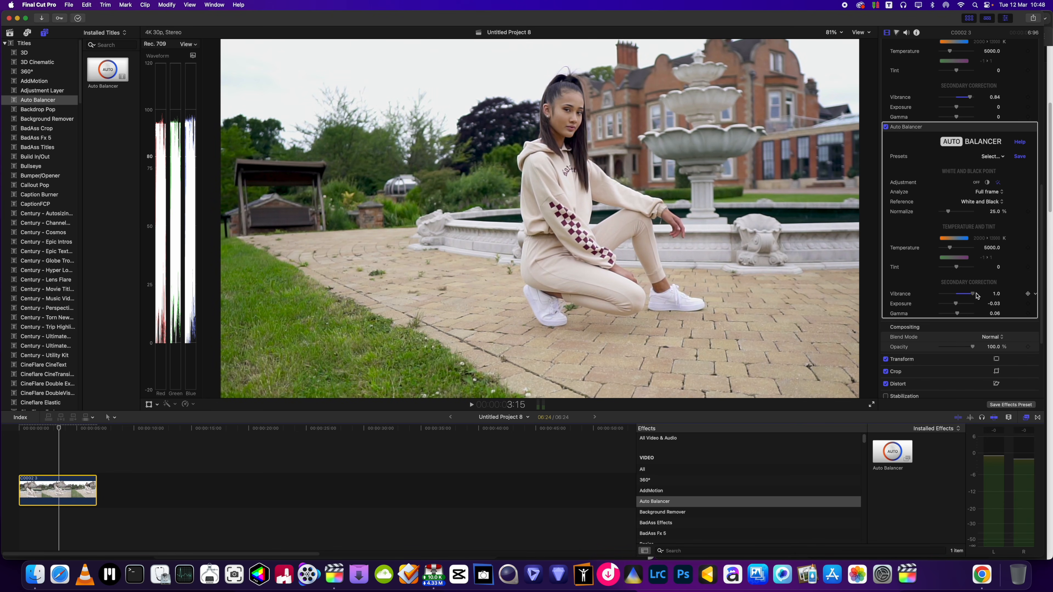
click(886, 127)
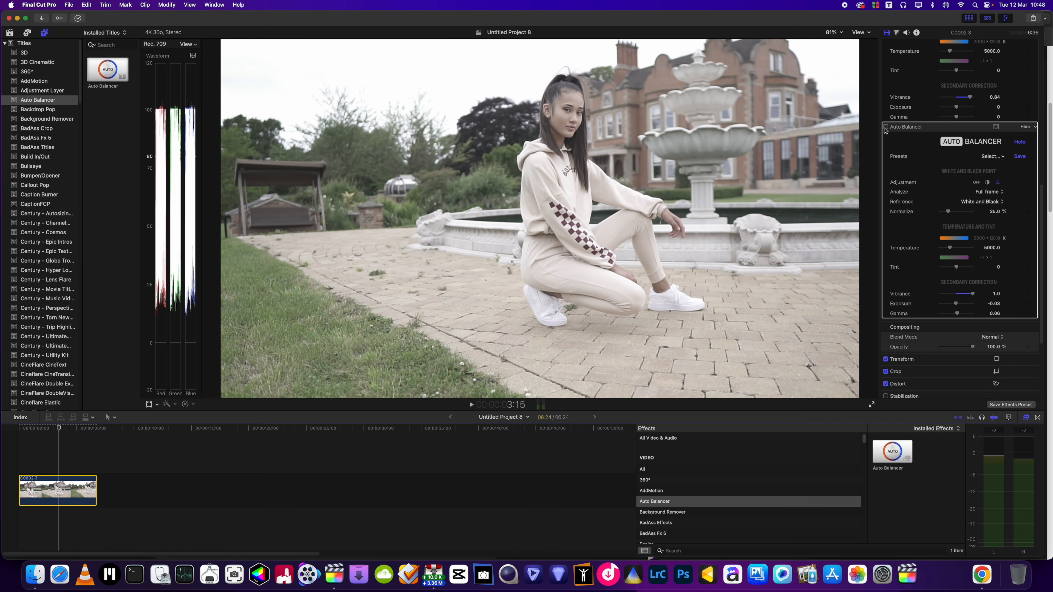
click(885, 127)
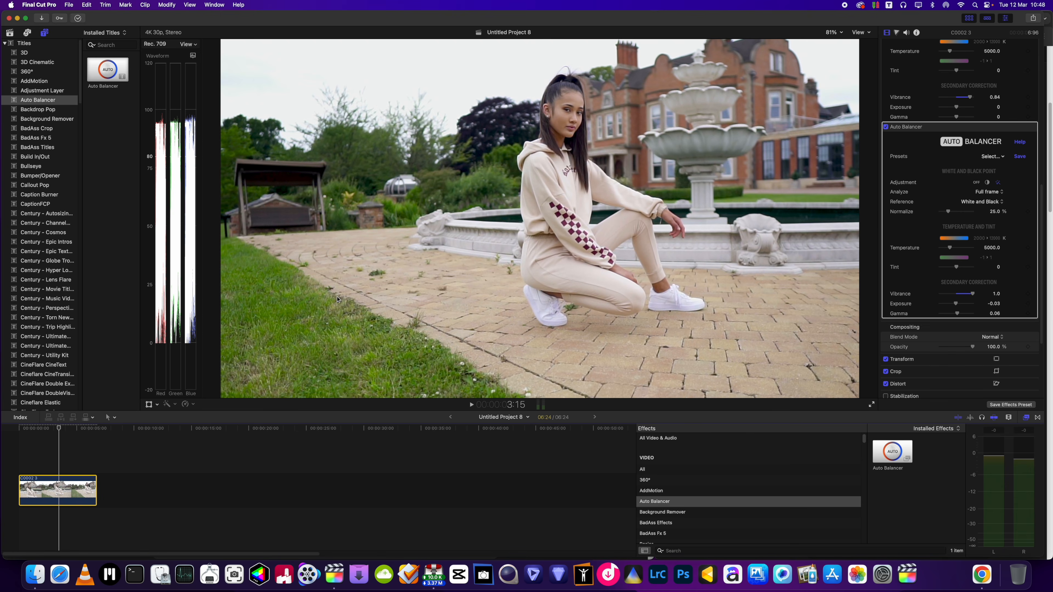
click(59, 430)
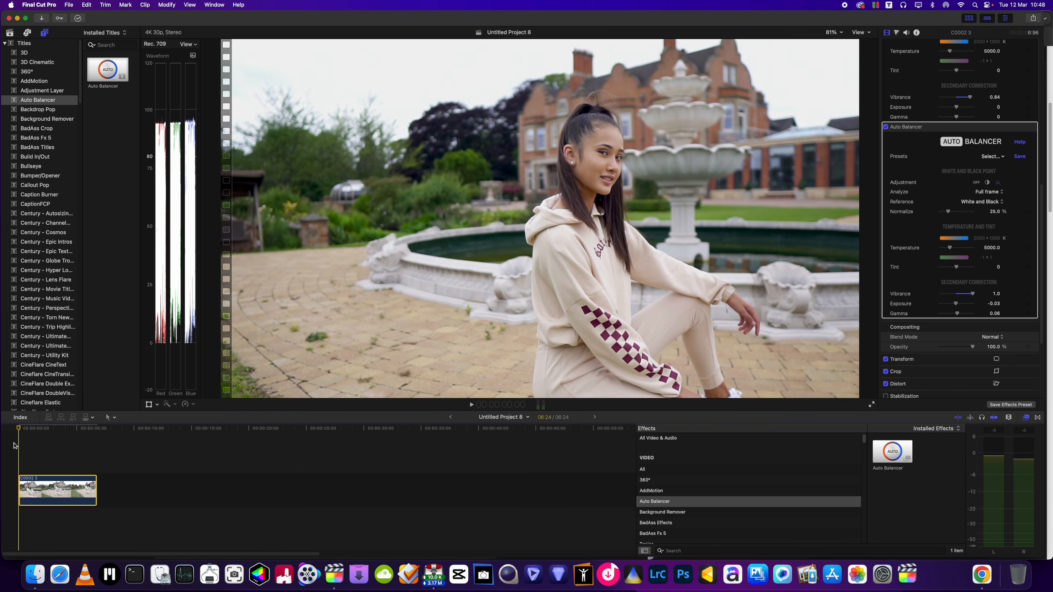
mouse_move(62, 457)
mouse_down()
mouse_move(74, 457)
mouse_move(13, 458)
mouse_move(45, 463)
mouse_up()
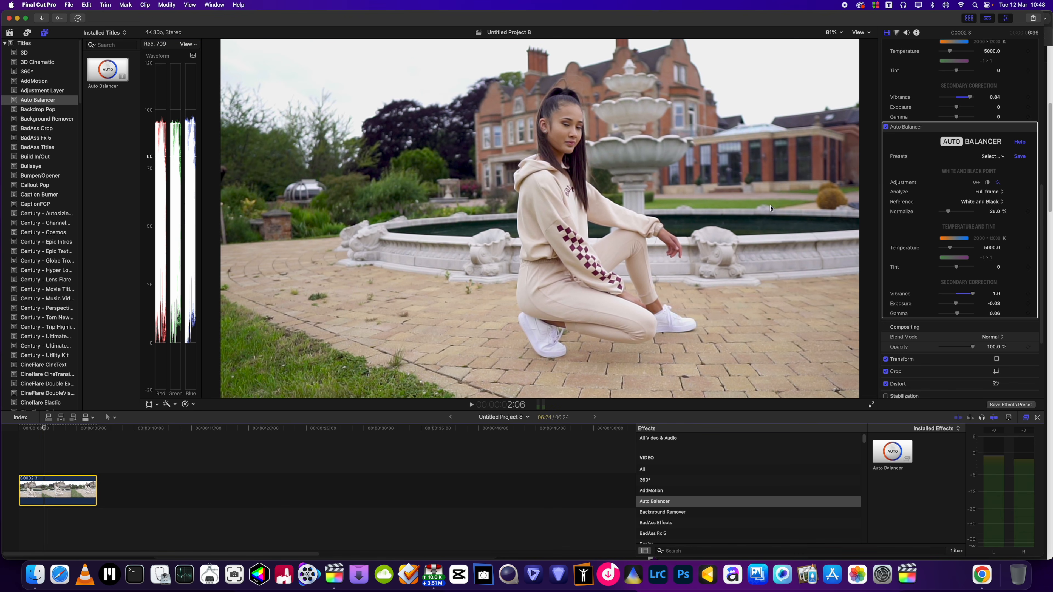
Try the built-in Nighttime preset on the clip's Auto Balancer effect and undo it.
click(1002, 157)
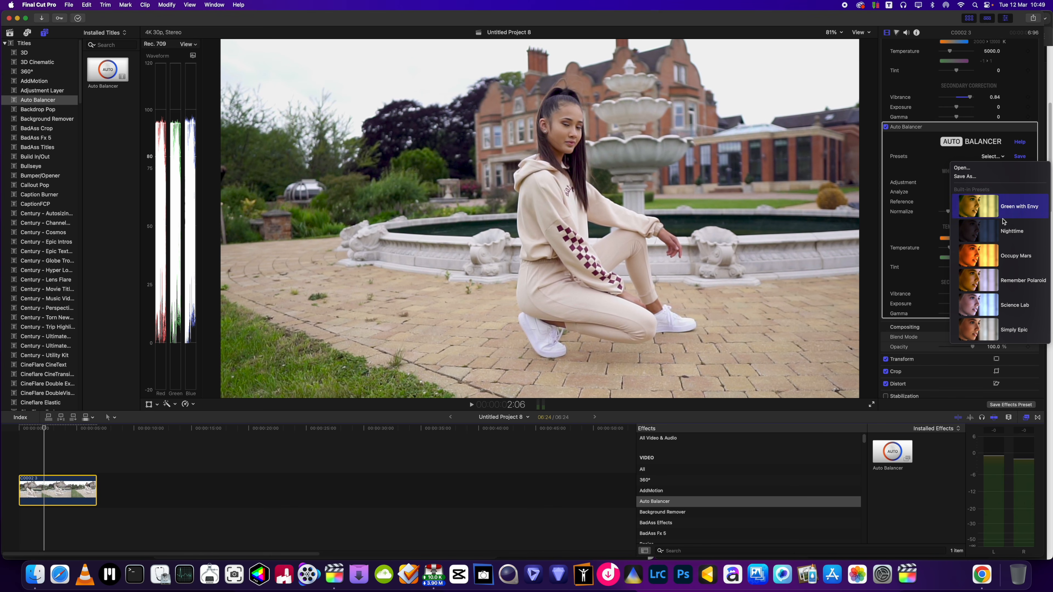
click(990, 236)
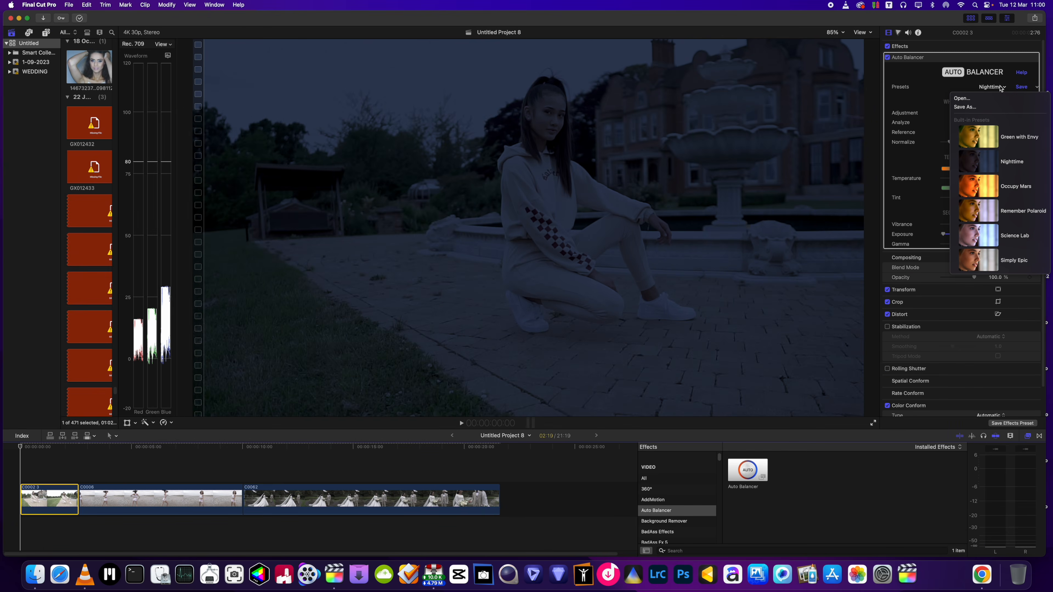
click(1001, 88)
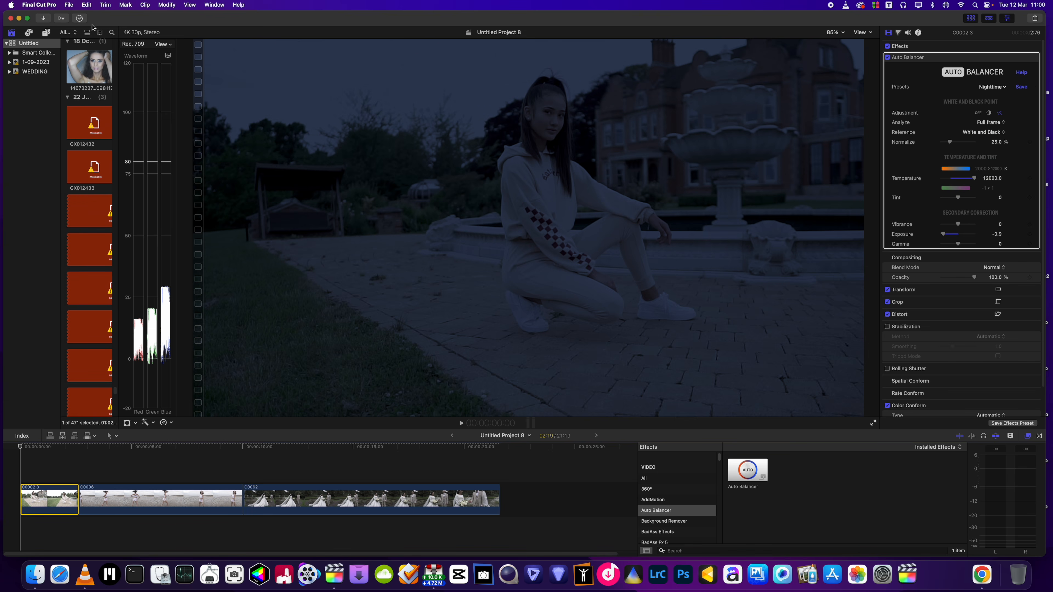
click(72, 6)
click(84, 19)
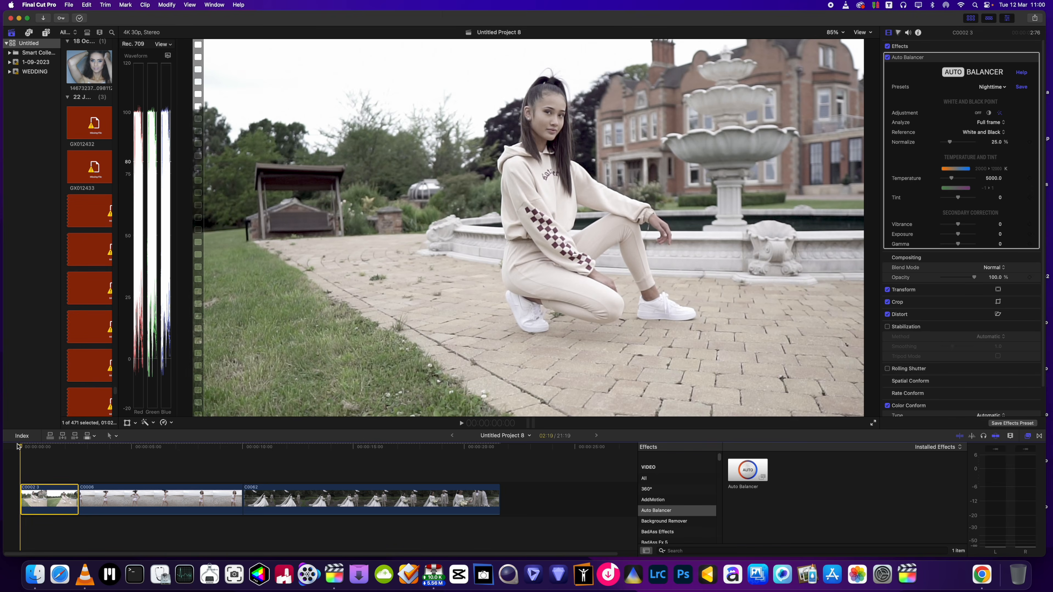
Apply the Auto Balancer effect to the beach clip C0006, the second clip in the timeline.
drag(21, 446, 144, 481)
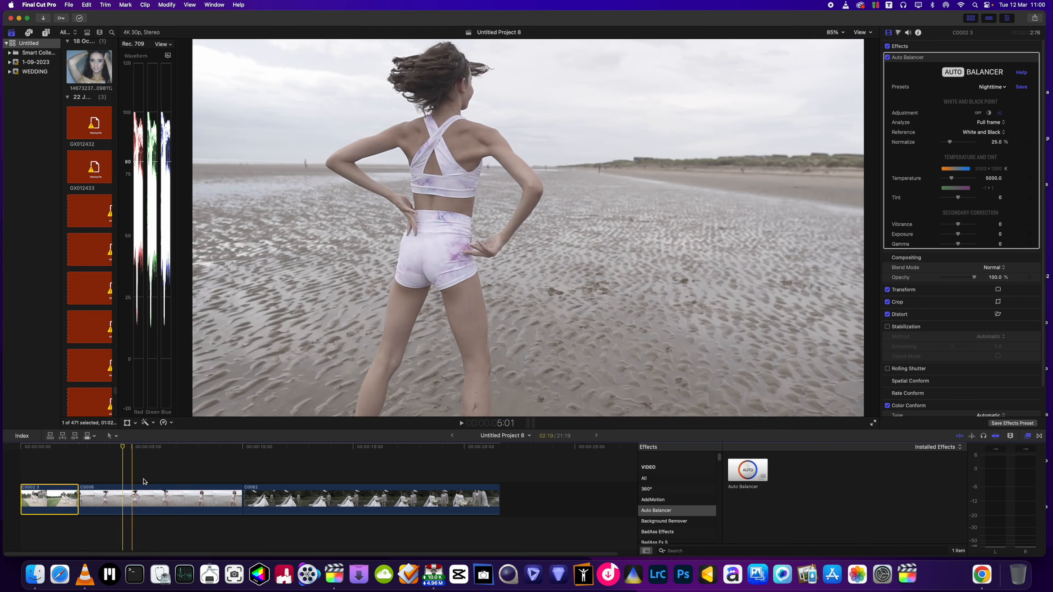
click(145, 494)
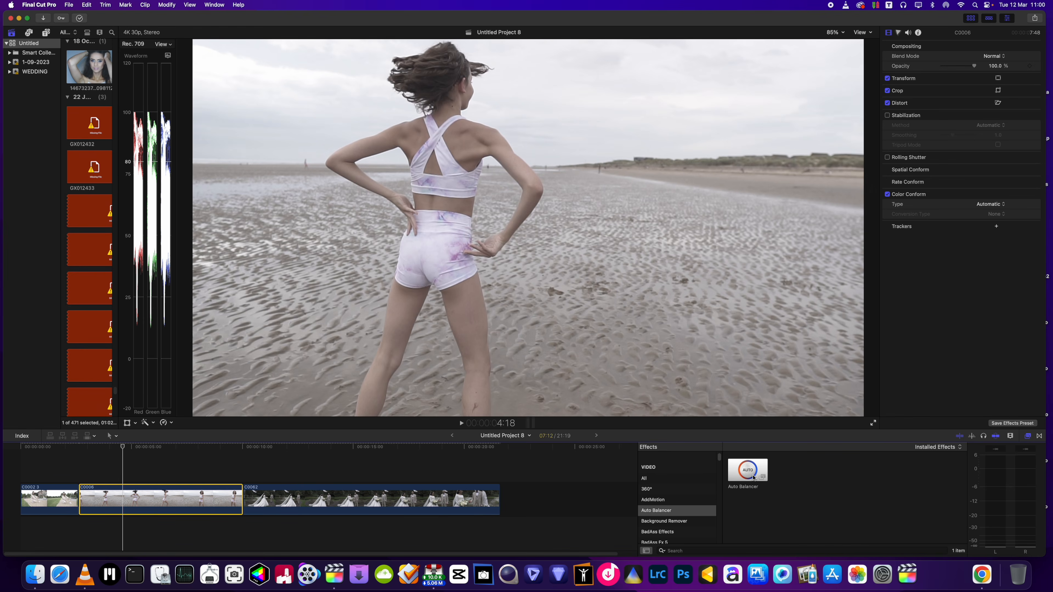
drag(753, 479, 186, 498)
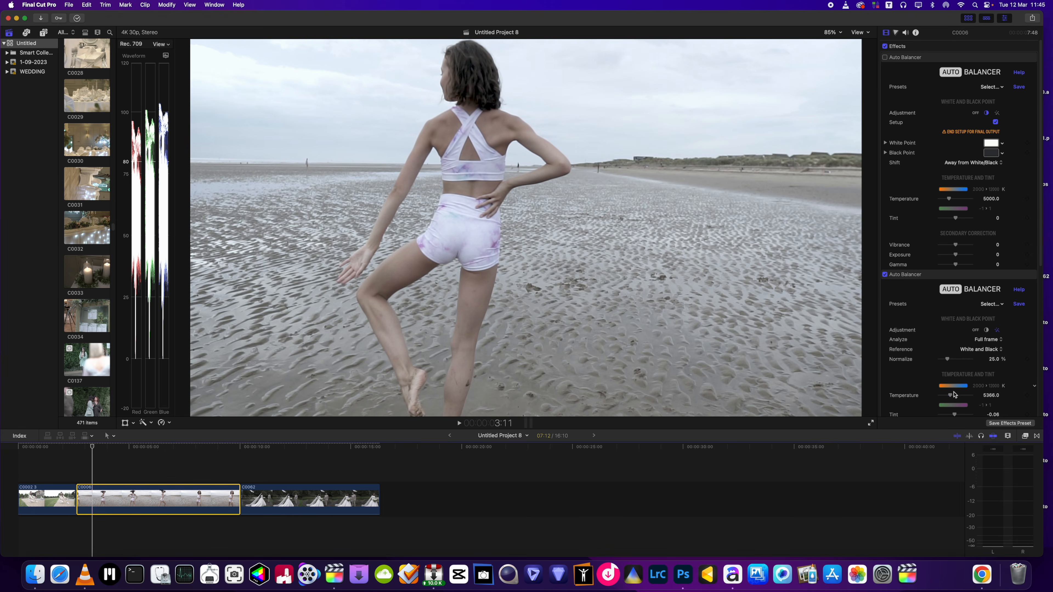
Set Vibrance to 1.0 and Exposure to 0.08 on the beach clip's enabled Auto Balancer effect.
scroll(955, 391, down, 3)
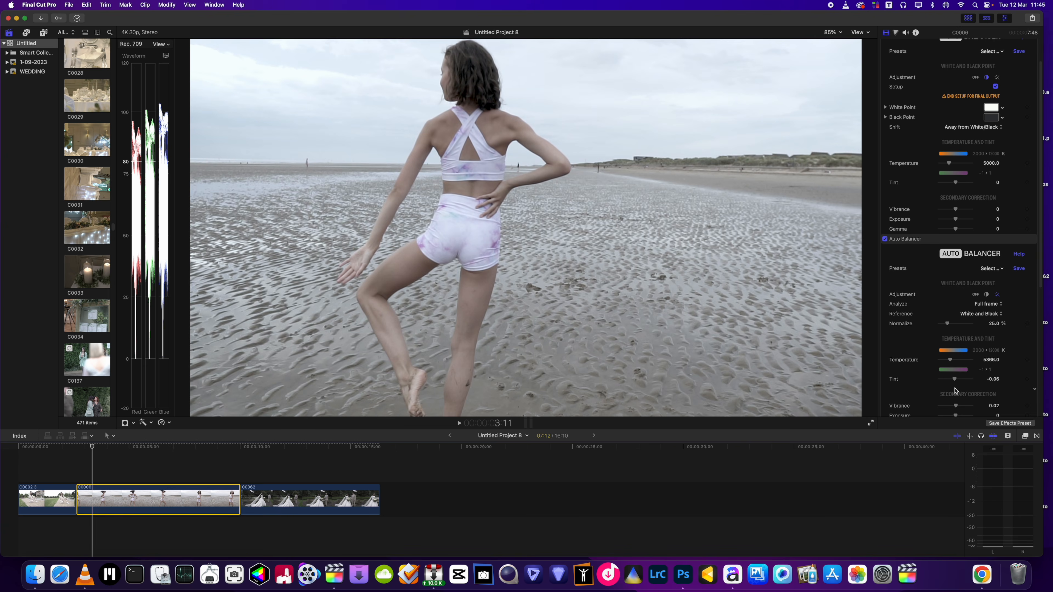
drag(961, 412, 980, 403)
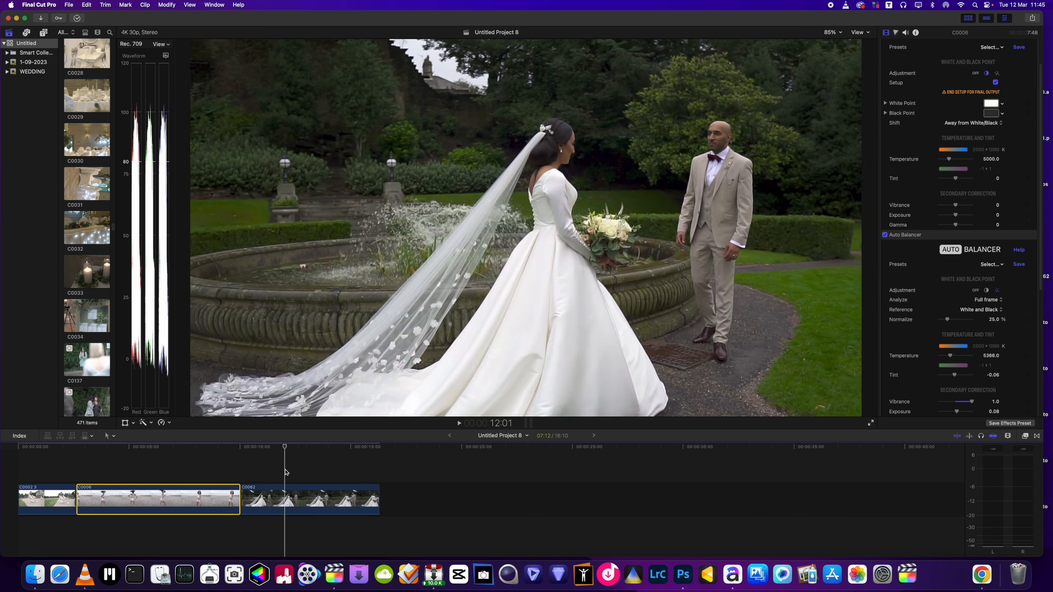
Select the wedding couple clip, the third in the timeline, and compare it with its Auto Balancer effect disabled and enabled.
click(292, 496)
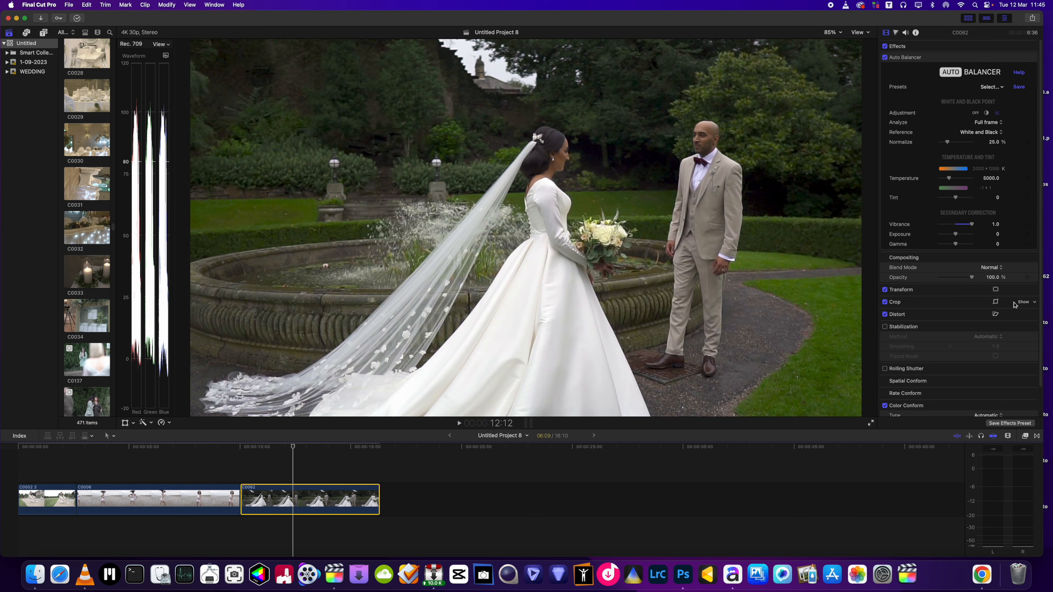
scroll(1015, 305, down, 2)
scroll(1015, 305, up, 2)
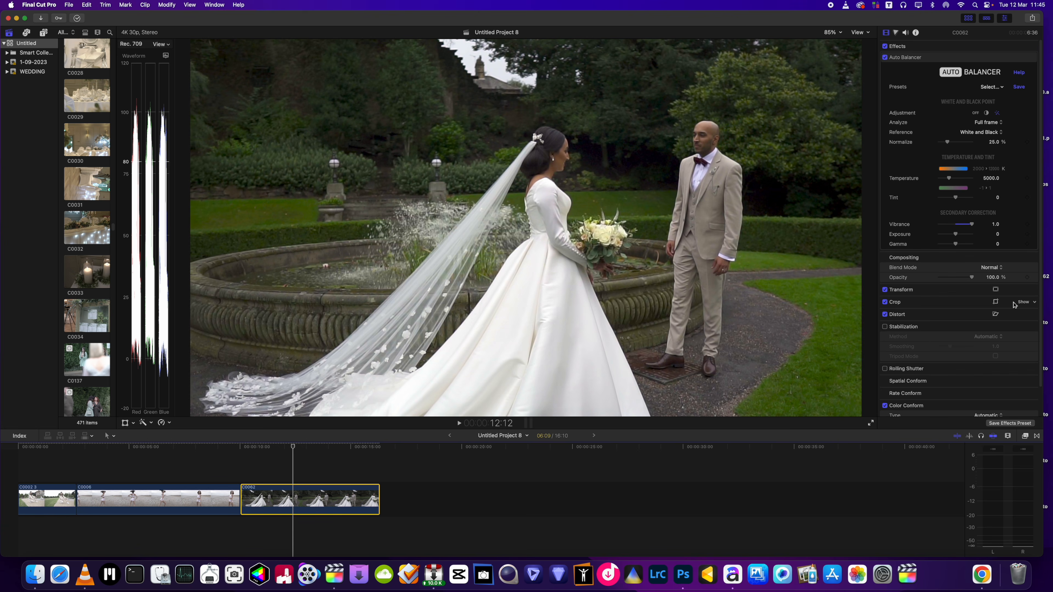
click(885, 57)
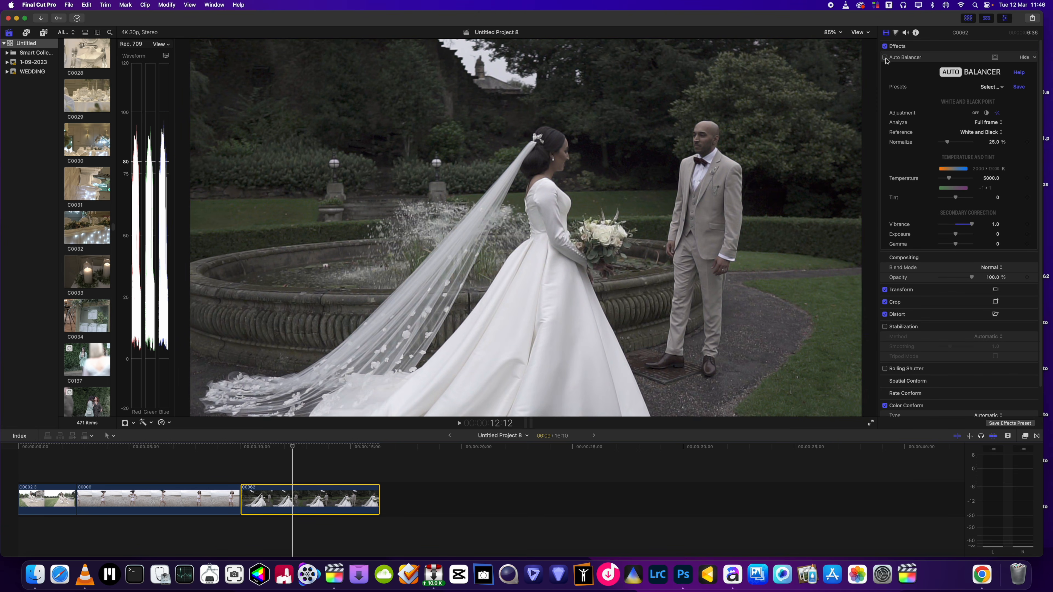
click(885, 57)
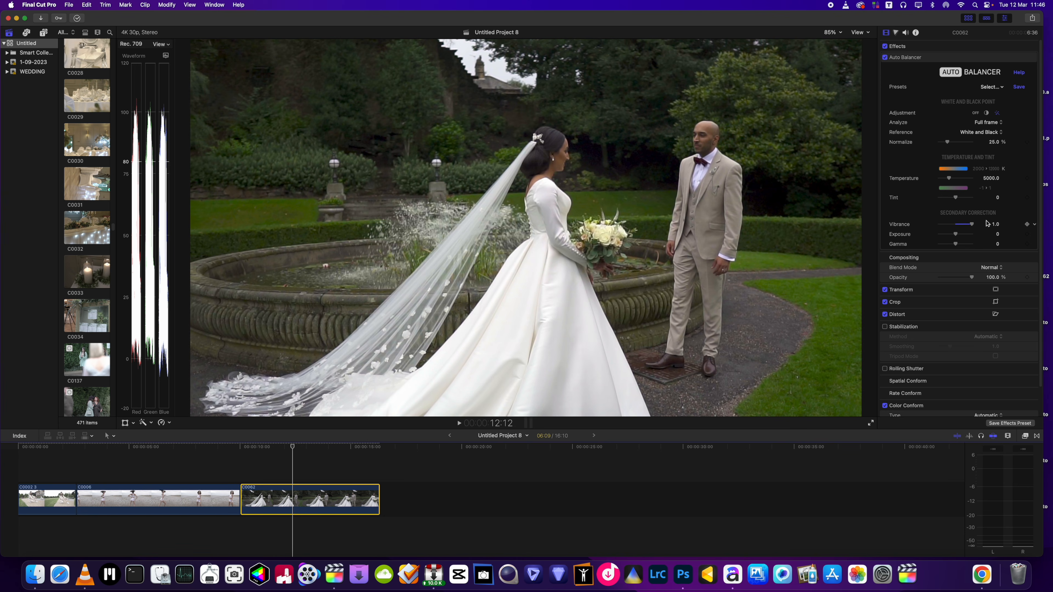
Set the wedding clip's Auto Balancer Temperature to 5237.0, keep Exposure at 0, and preview an earlier point in the clip.
drag(949, 179, 951, 181)
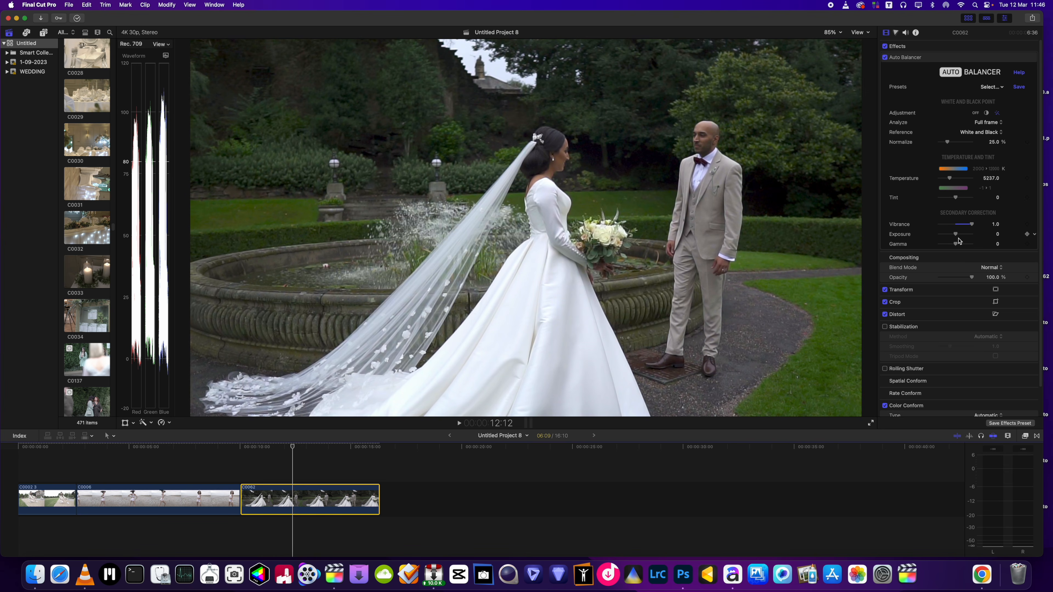
drag(956, 235, 955, 236)
mouse_move(293, 448)
mouse_down()
mouse_move(349, 455)
mouse_move(27, 464)
mouse_move(356, 474)
mouse_move(323, 457)
mouse_move(281, 456)
mouse_up()
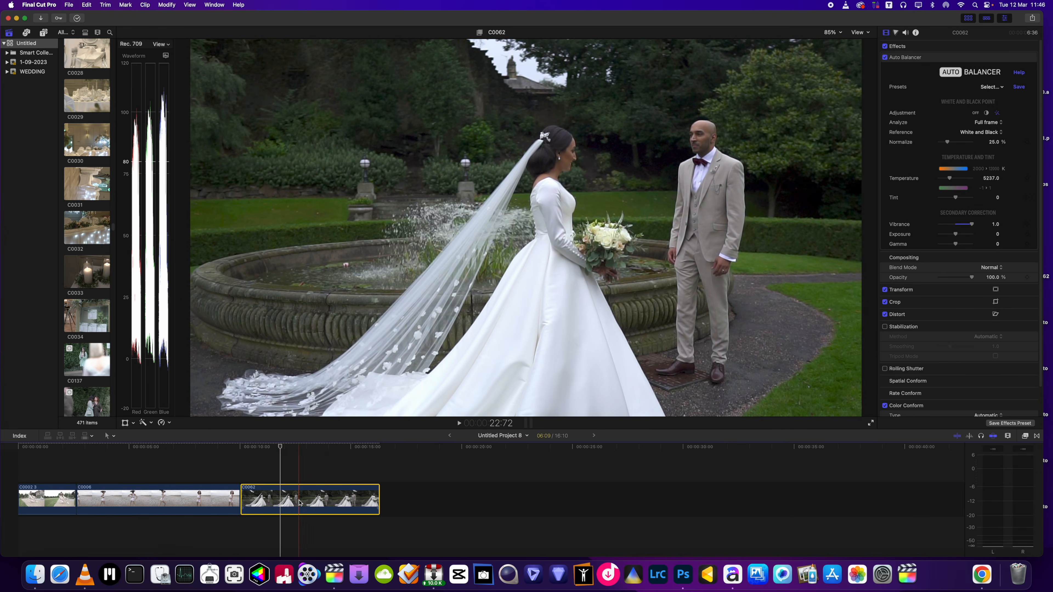